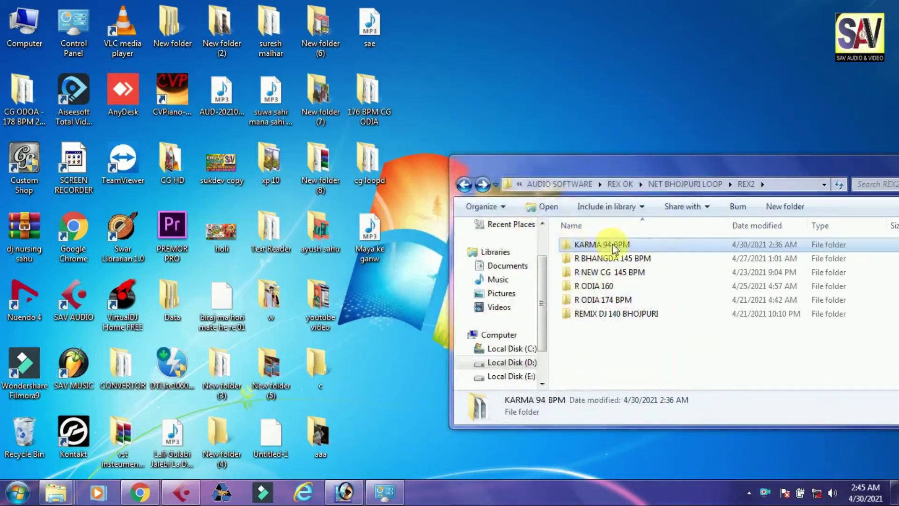
Step: Open the KARMA 94 BPM folder in a maximized window and select all of its REX2 files
double_click(604, 245)
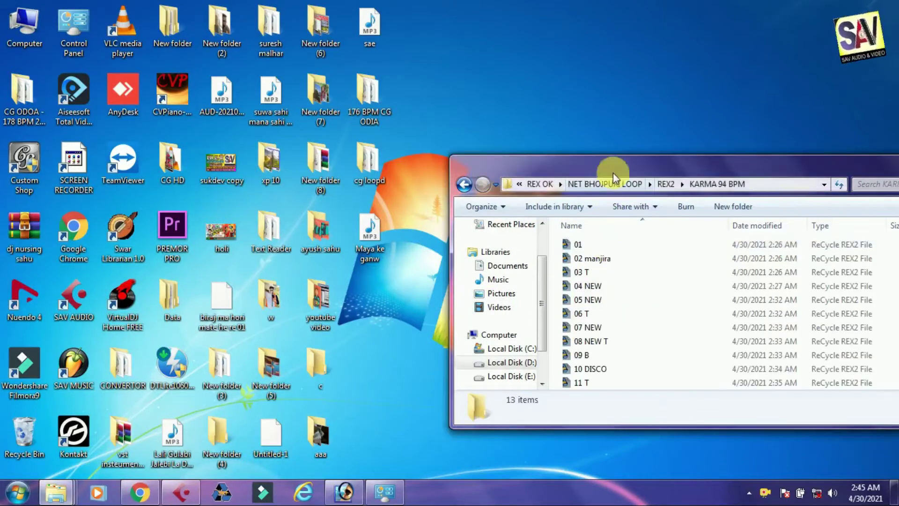
double_click(613, 168)
drag(357, 388, 91, 36)
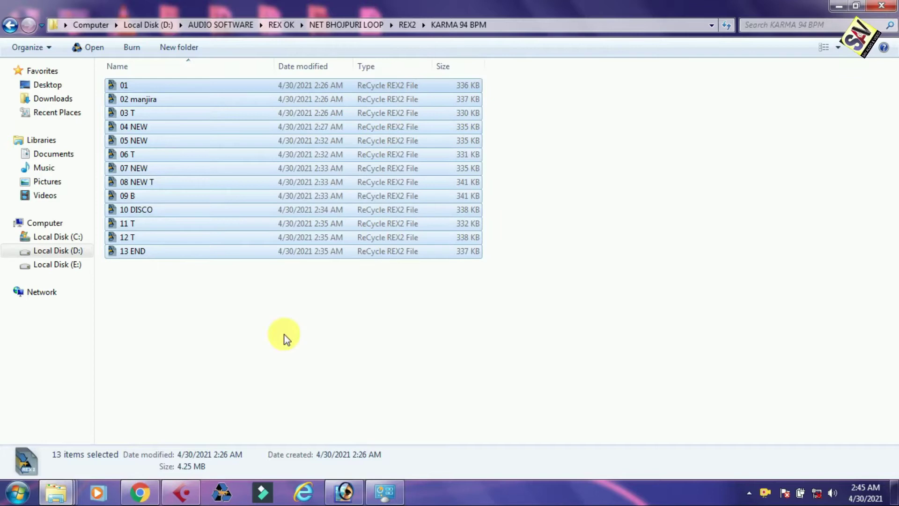
click(121, 327)
drag(525, 364, 140, 28)
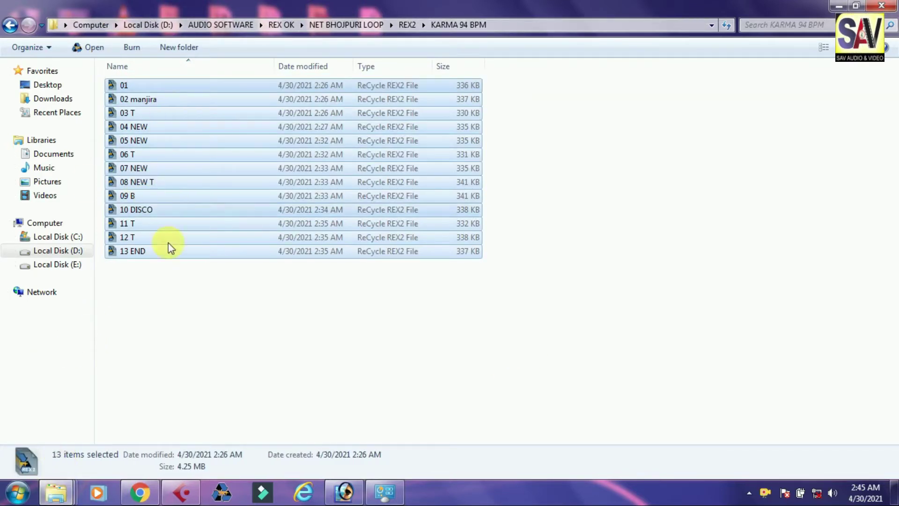
click(668, 319)
drag(669, 319, 173, 52)
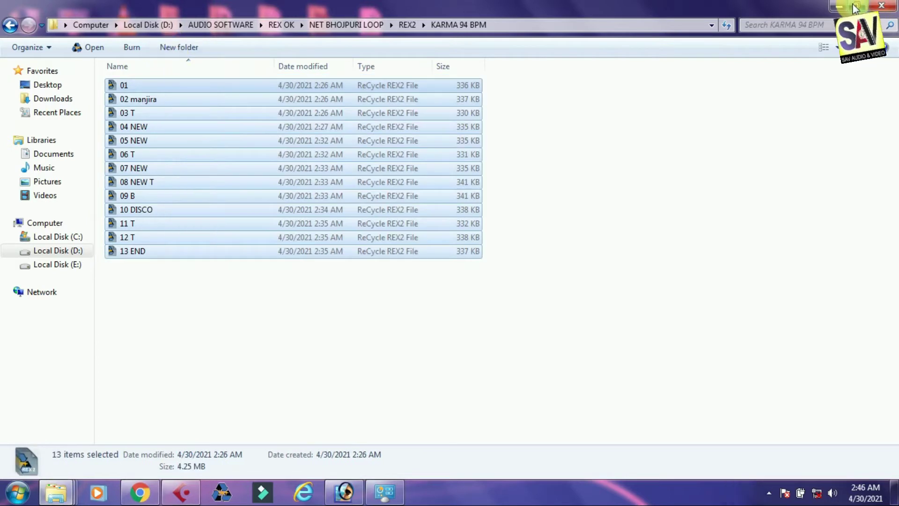
Step: Restore the folder window, return to the REX2 folder higher up on the screen, and refresh the desktop
click(856, 5)
click(465, 186)
drag(576, 155, 600, 79)
right_click(607, 23)
click(608, 62)
right_click(597, 19)
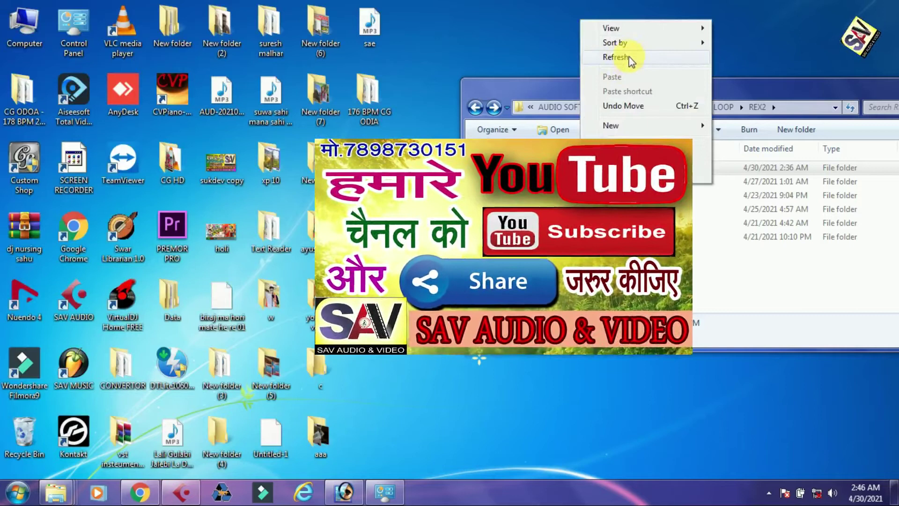
click(628, 55)
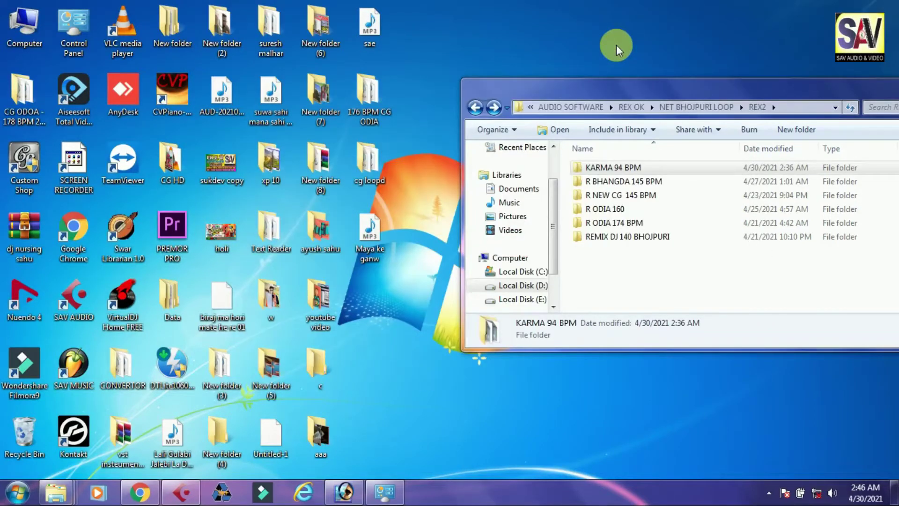
Step: Search the installed programs for SAGE and launch SAGE Converter
click(14, 497)
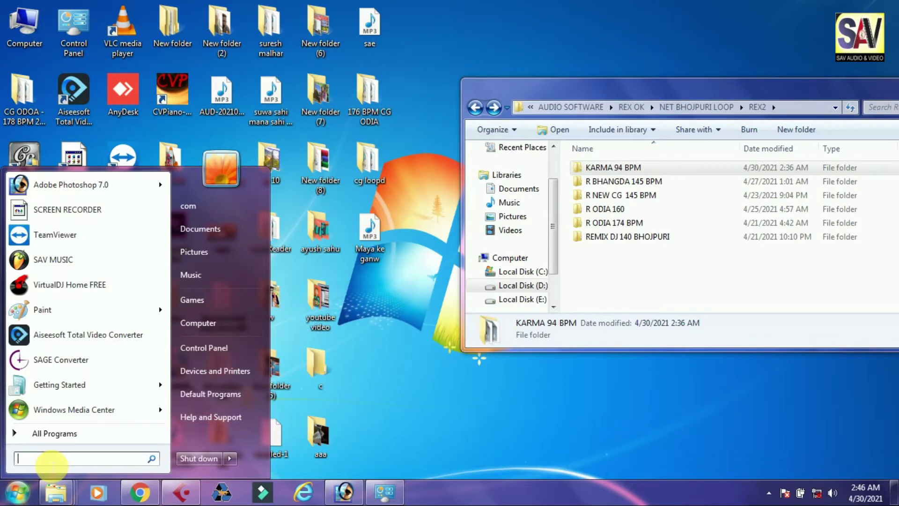
text(SAGE)
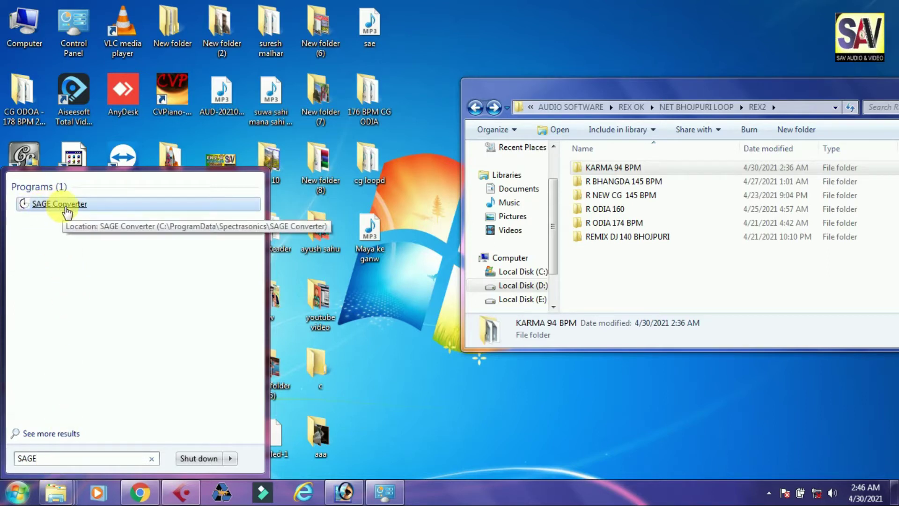
click(38, 206)
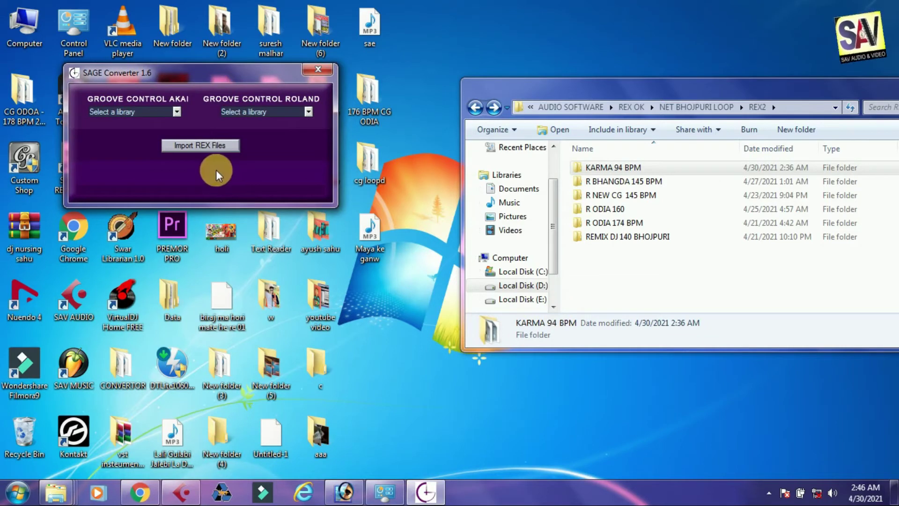
Step: Drop the KARMA 94 BPM folder onto the SAGE Converter window to convert its REX files
double_click(594, 167)
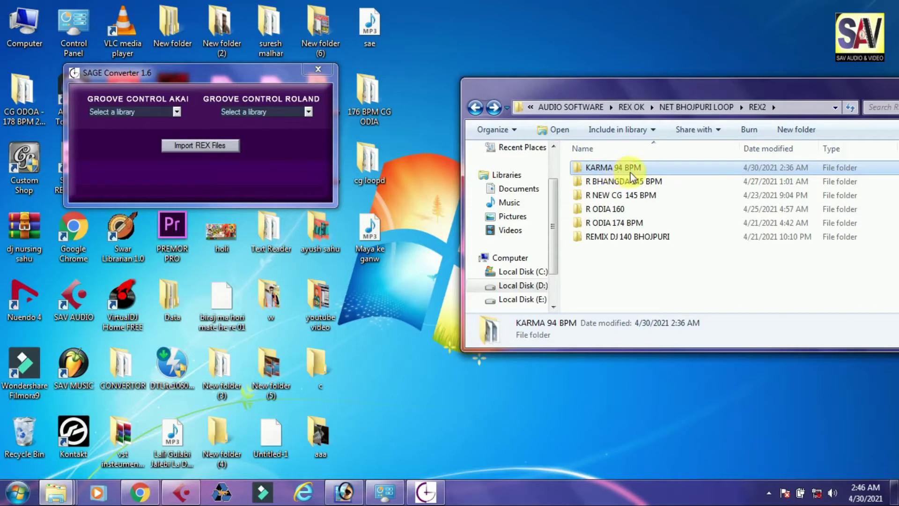
drag(609, 167, 290, 188)
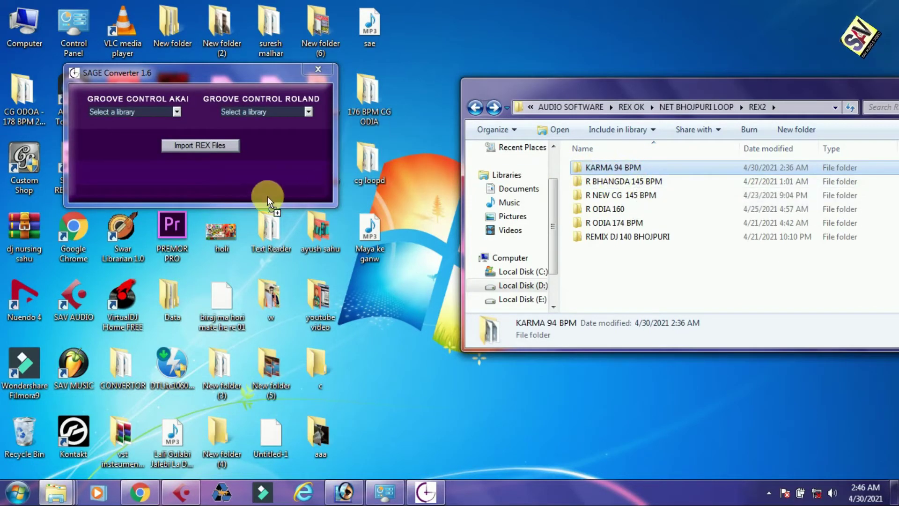
drag(196, 159, 193, 163)
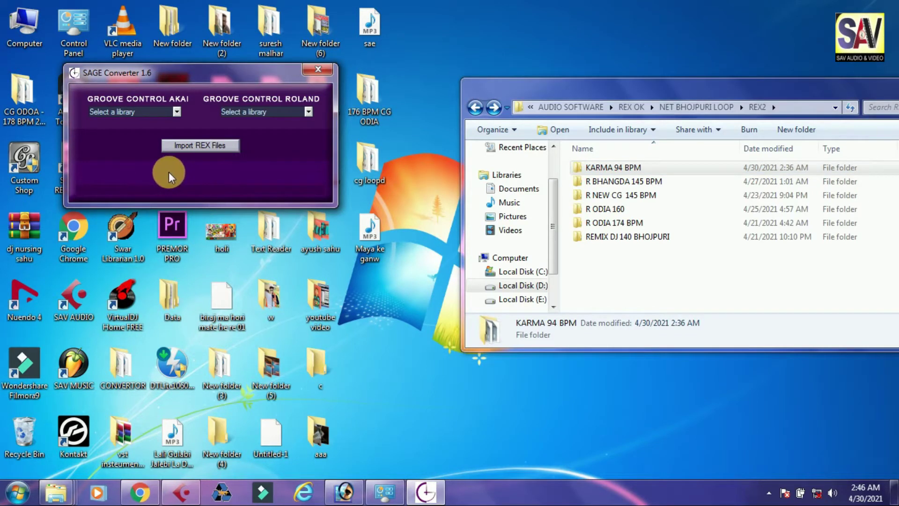
Step: Close SAGE Converter and the REX2 folder window
click(318, 70)
drag(829, 92, 481, 143)
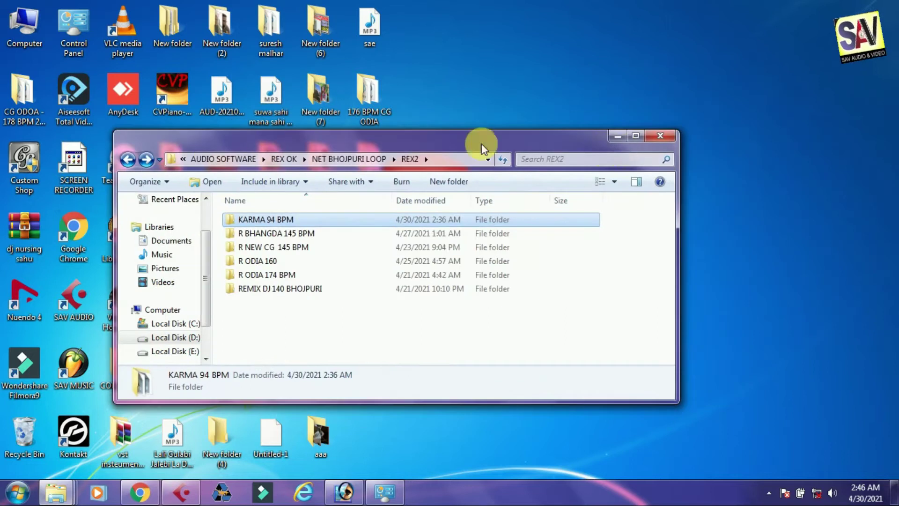
click(660, 136)
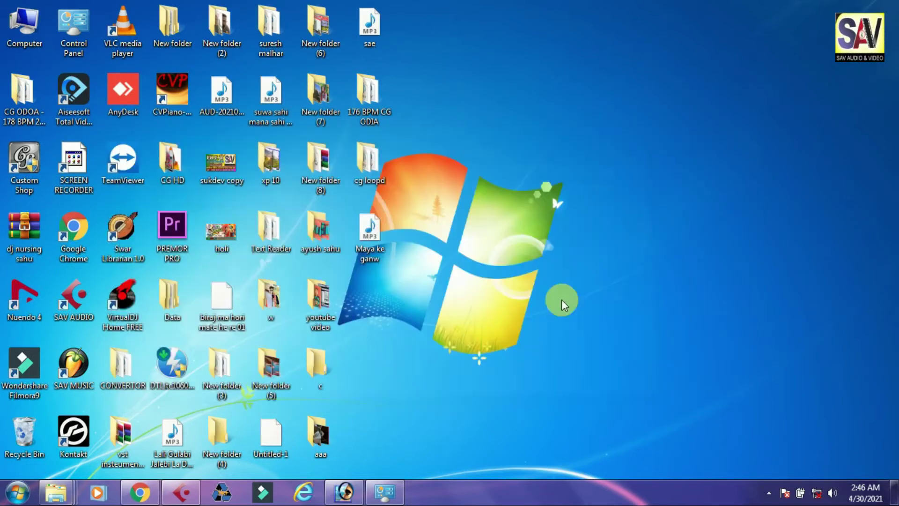
Step: Switch to Cubase 5, create a project from the Empty template in the offered project folder, and maximize its window
click(197, 496)
click(12, 27)
click(51, 41)
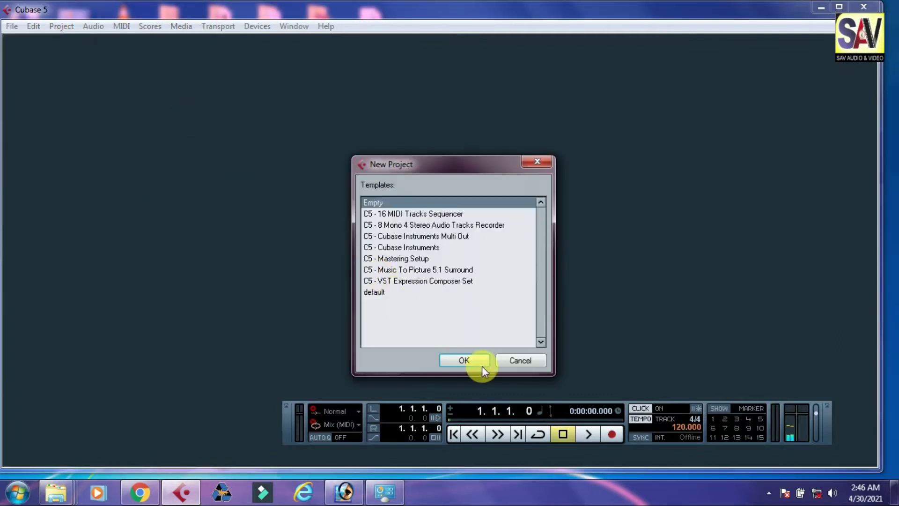
click(469, 361)
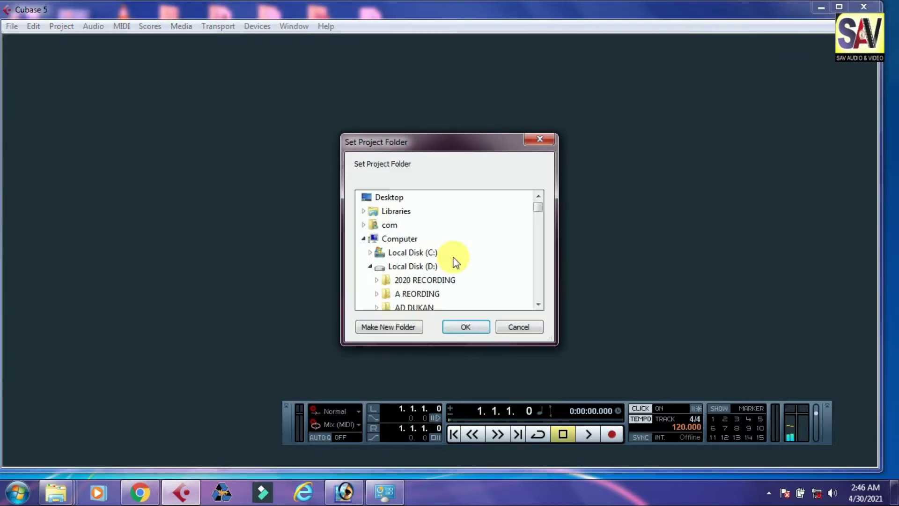
click(465, 327)
double_click(232, 50)
Step: Add one instrument track using StylusRMX and enlarge the track's height
right_click(176, 144)
click(225, 166)
click(418, 257)
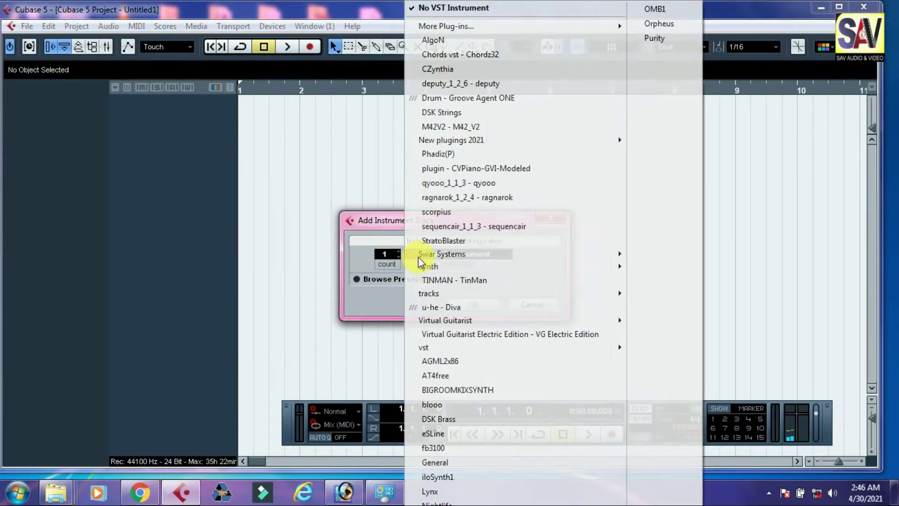
mouse_move(442, 26)
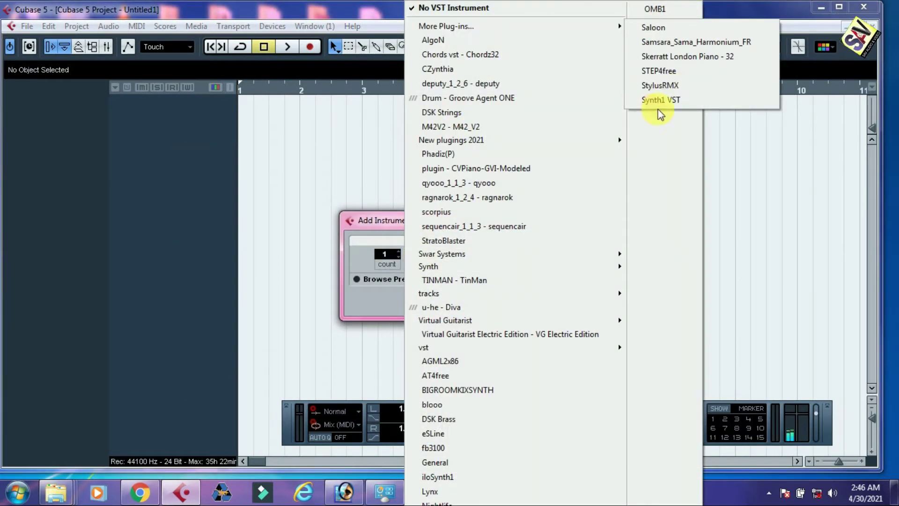
click(678, 85)
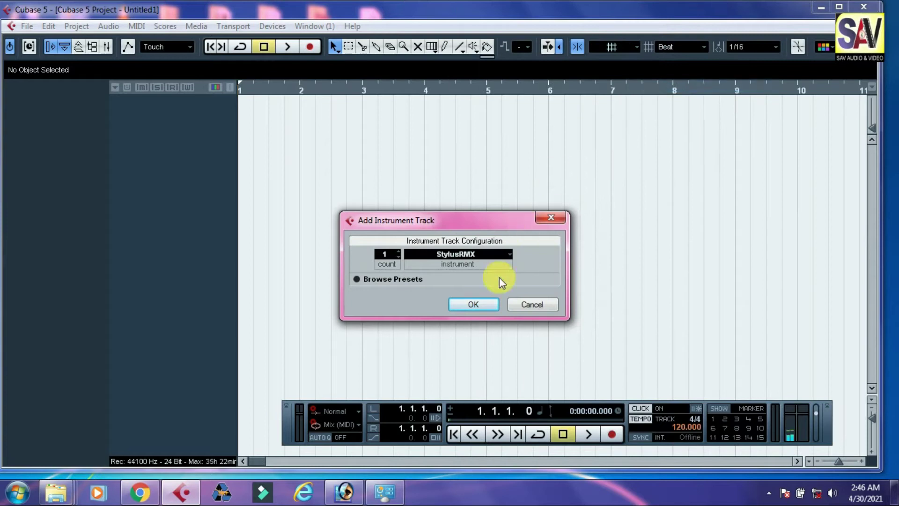
click(468, 305)
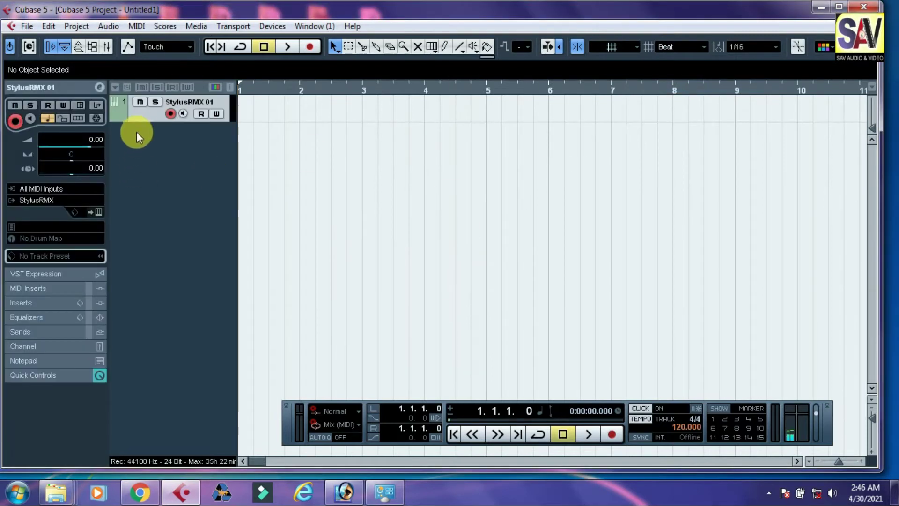
drag(143, 121, 141, 159)
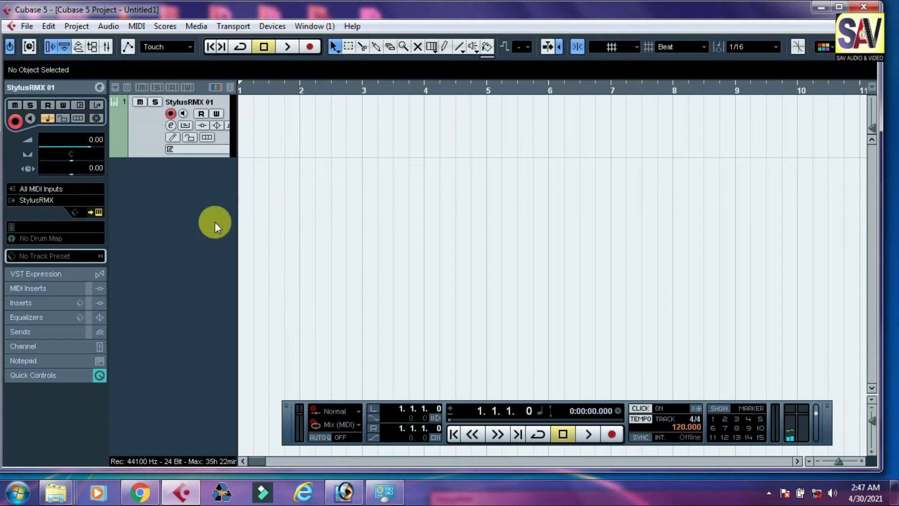
key(F2)
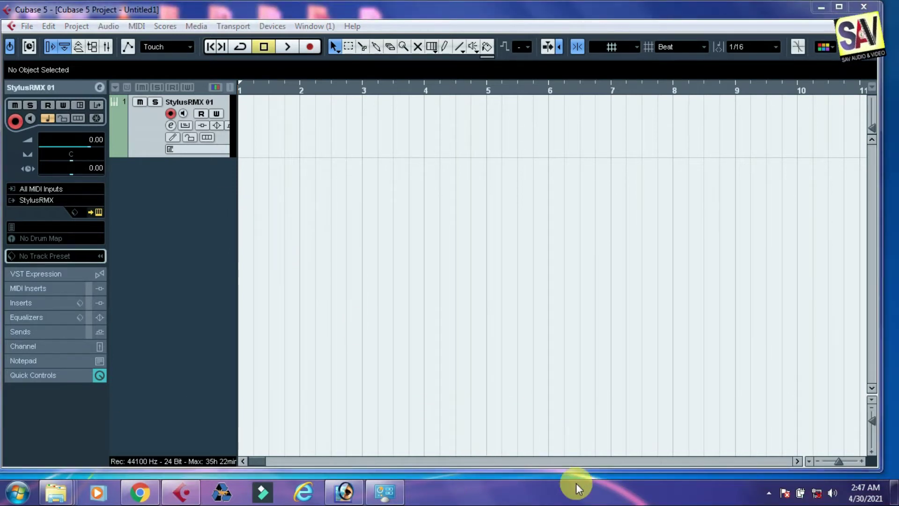
key(F2)
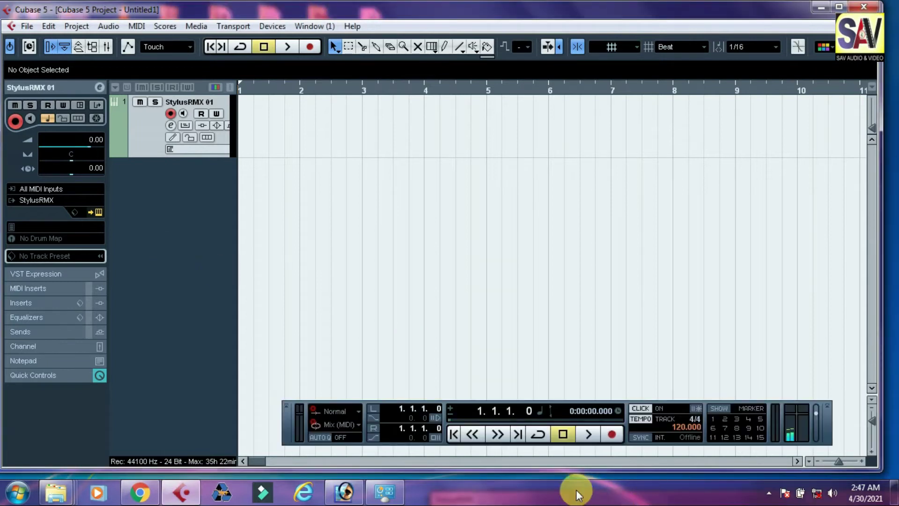
Step: Turn on Auto-hide the taskbar in the Windows taskbar properties and apply it
right_click(668, 500)
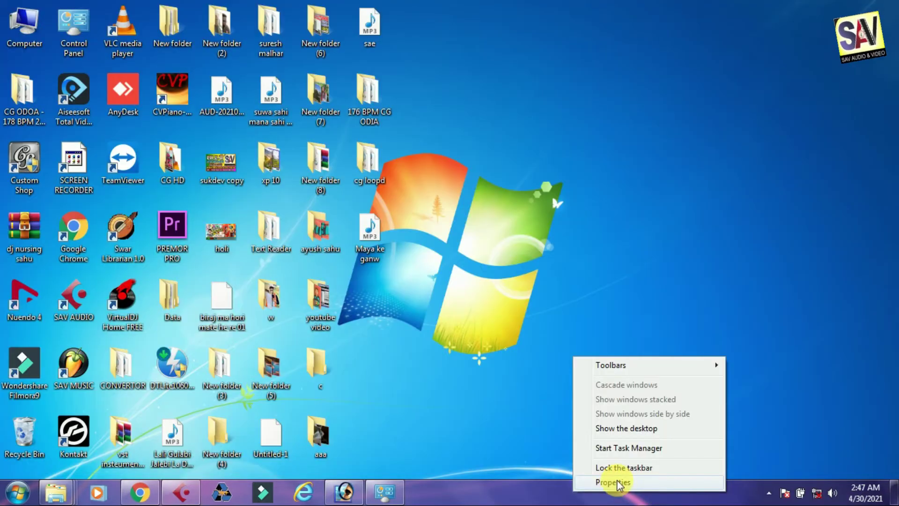
click(617, 482)
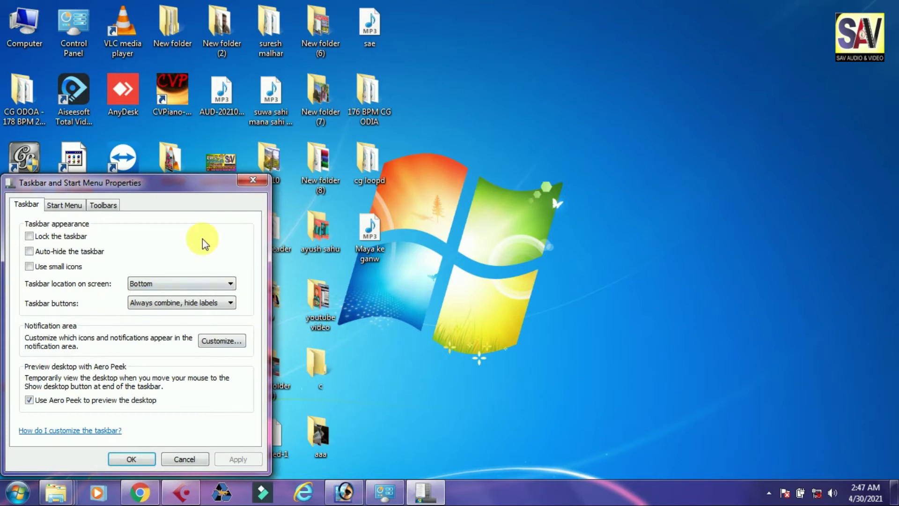
drag(171, 187, 584, 146)
right_click(603, 492)
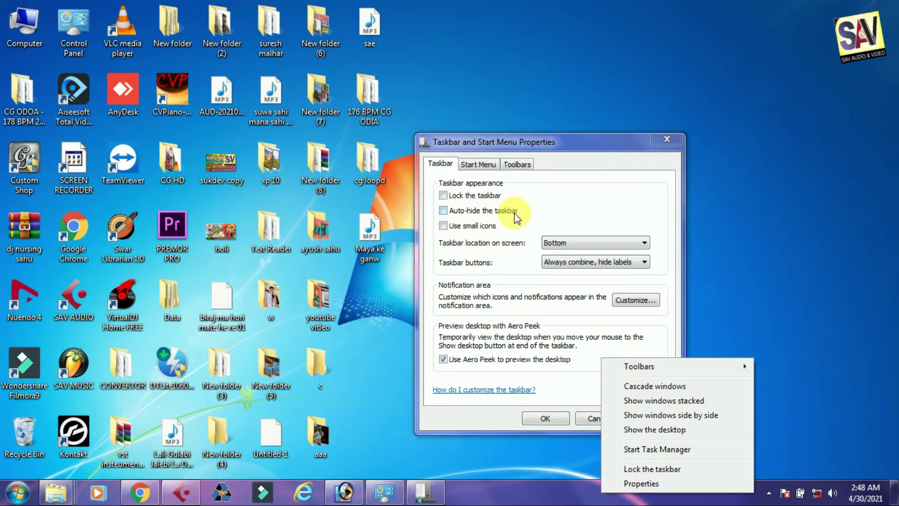
click(444, 212)
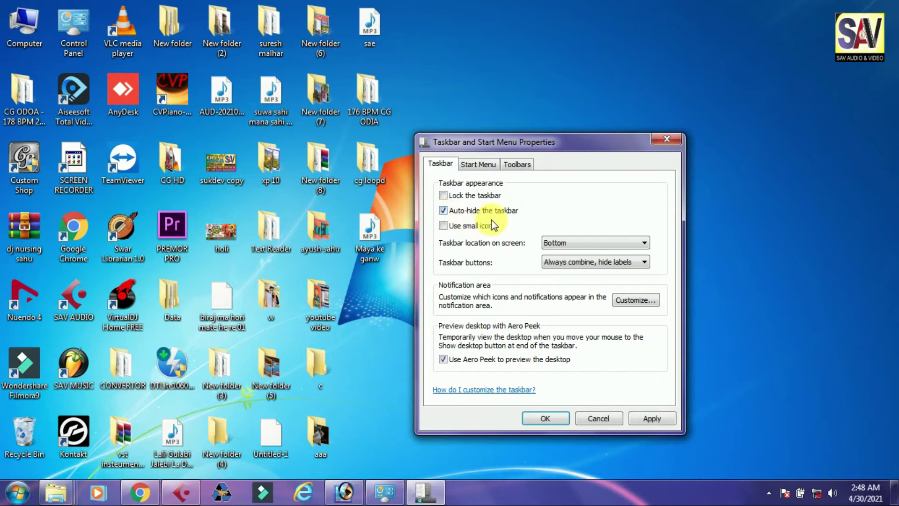
click(651, 417)
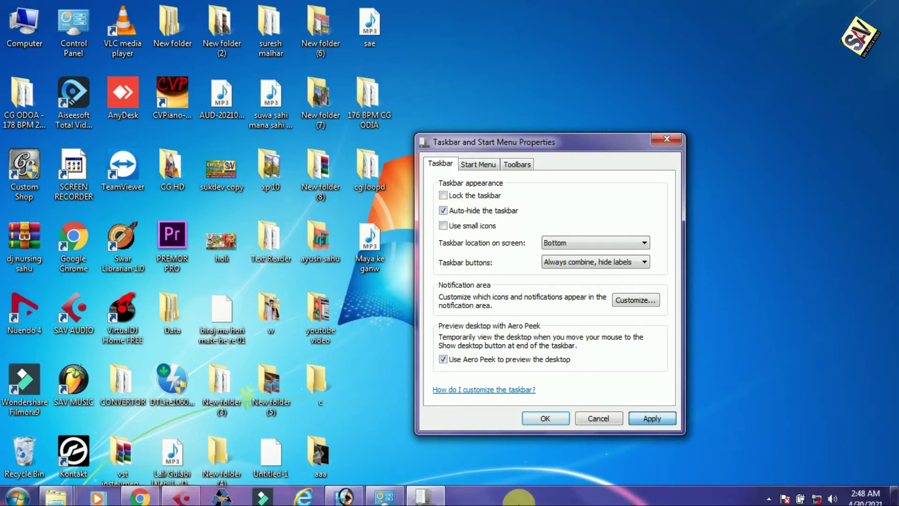
click(533, 417)
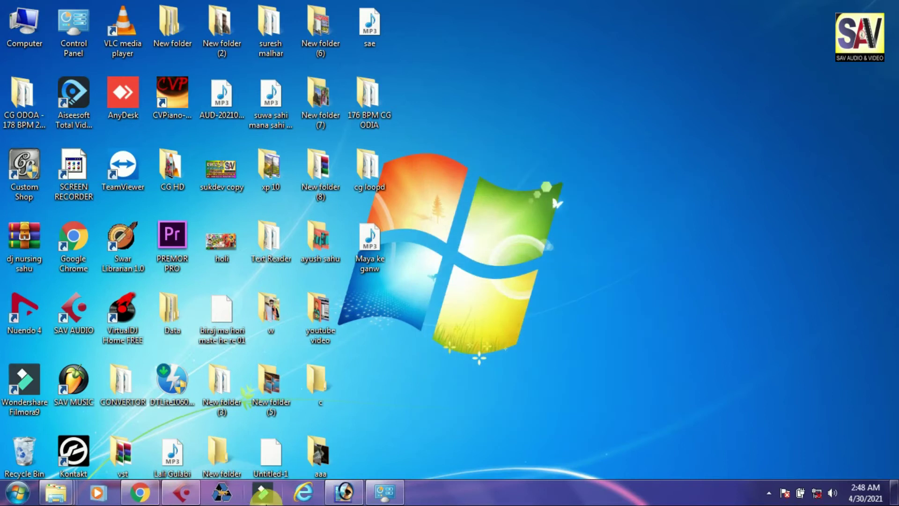
Step: Switch back to Cubase 5 and move the StylusRMX plug-in window up so that all of it fits on screen
click(172, 493)
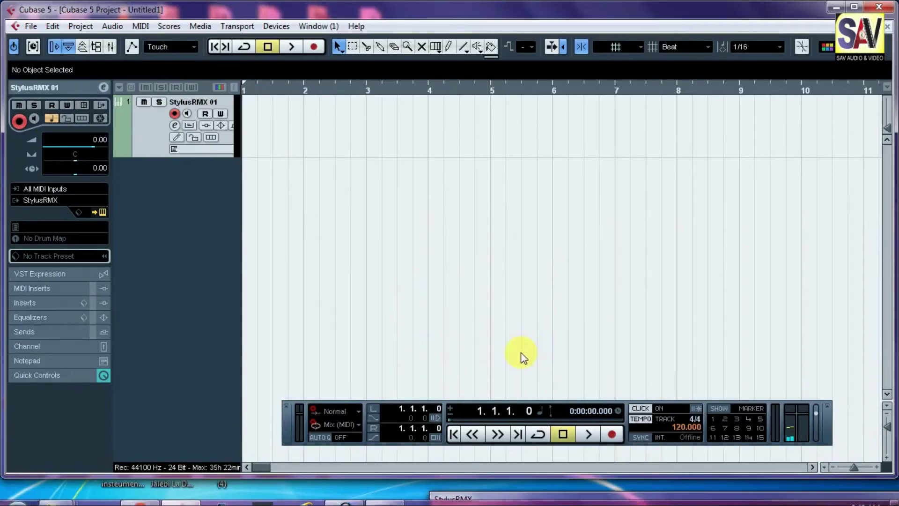
click(486, 489)
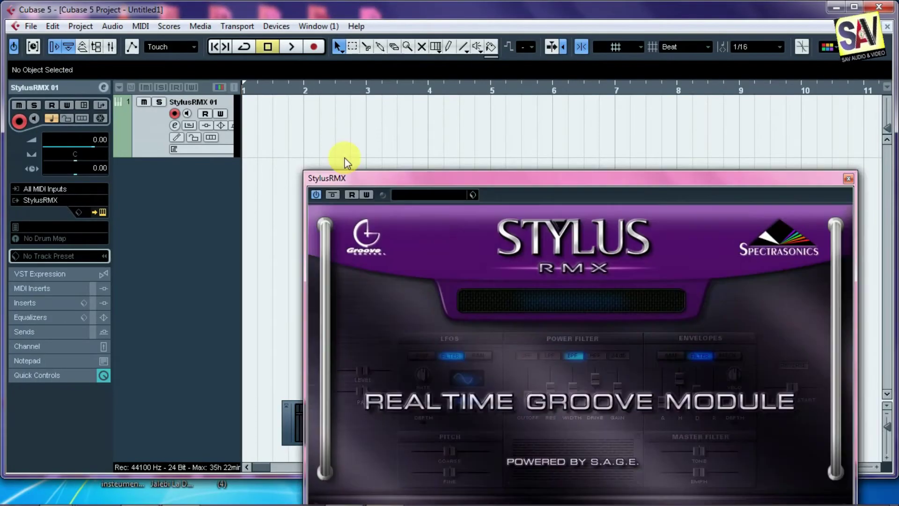
drag(300, 99, 332, 82)
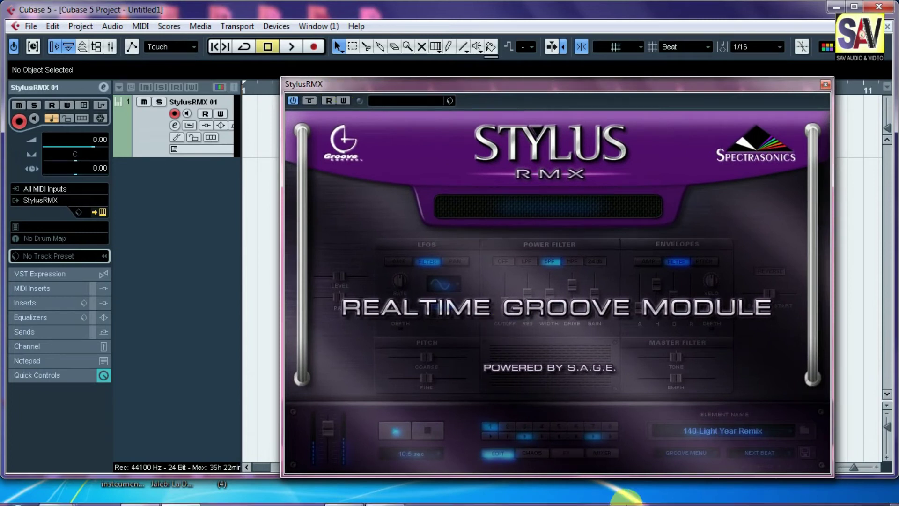
Step: Turn off Auto-hide the taskbar in the Windows taskbar properties, apply it and close the dialog
right_click(632, 492)
click(617, 473)
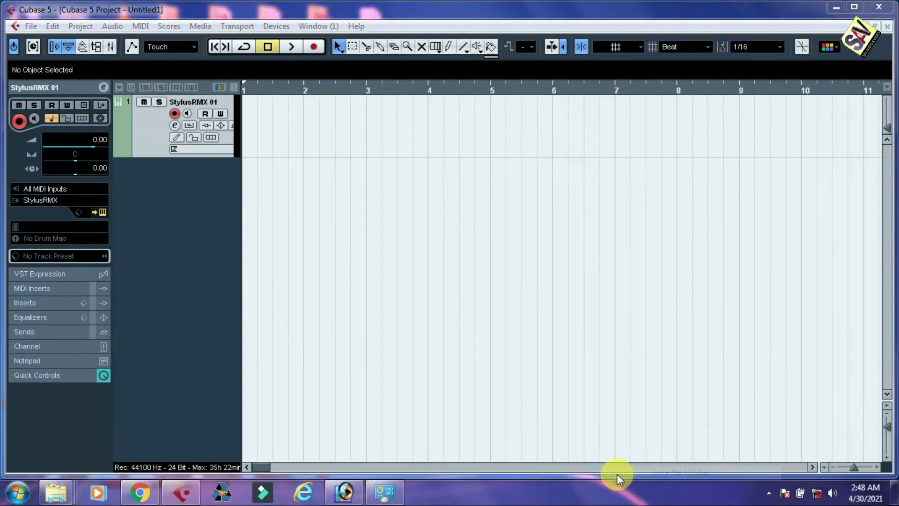
right_click(442, 487)
click(475, 480)
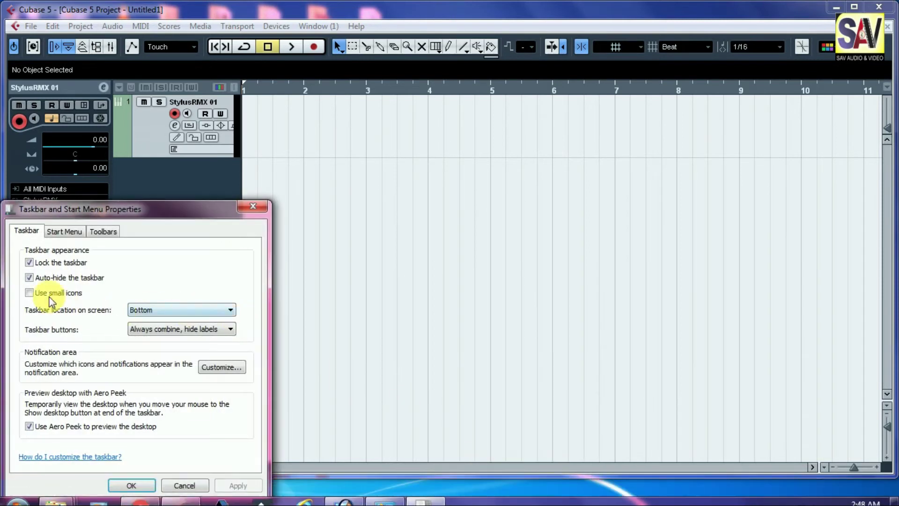
click(30, 278)
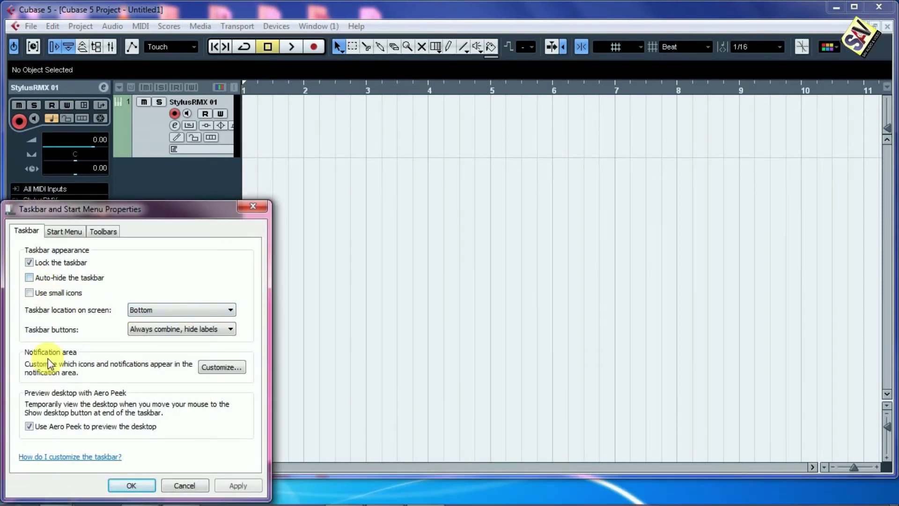
click(237, 485)
click(133, 462)
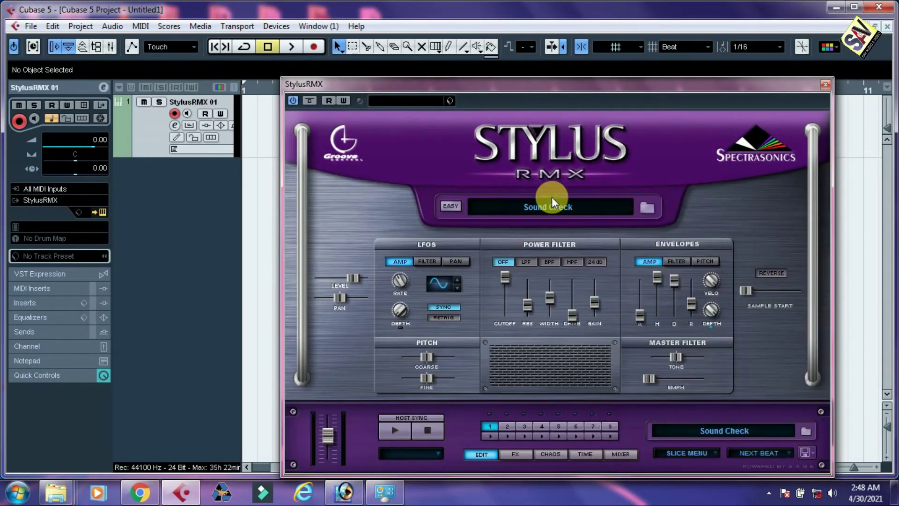
Step: Open the Stylus RMX sound browser and set its directory to User Libraries, Converted REX Files
click(560, 208)
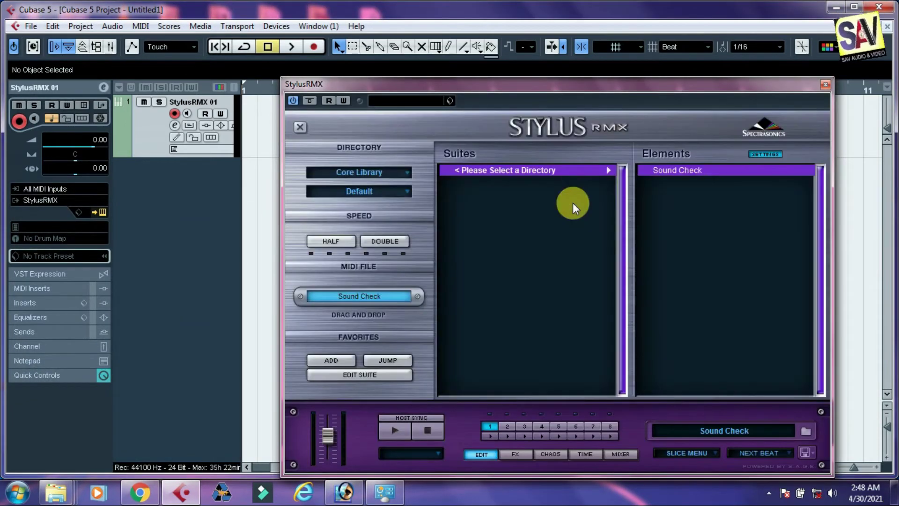
click(371, 174)
click(363, 205)
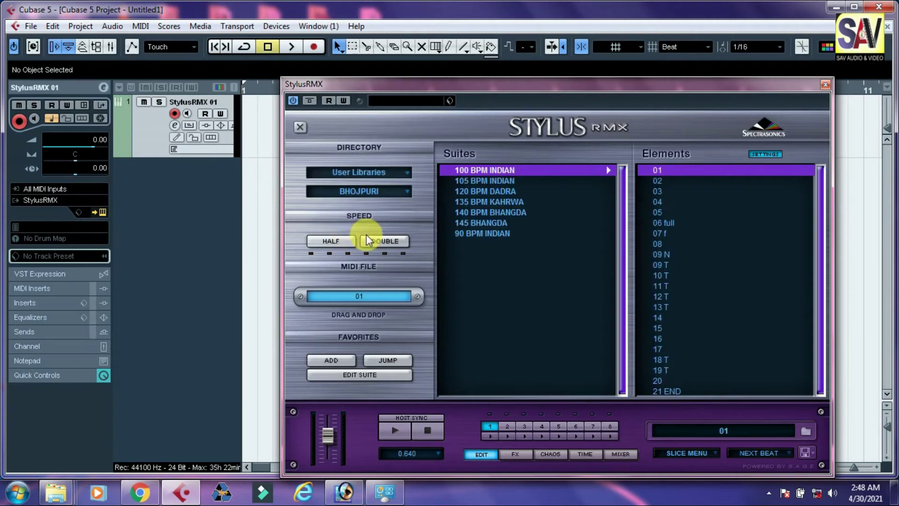
click(381, 190)
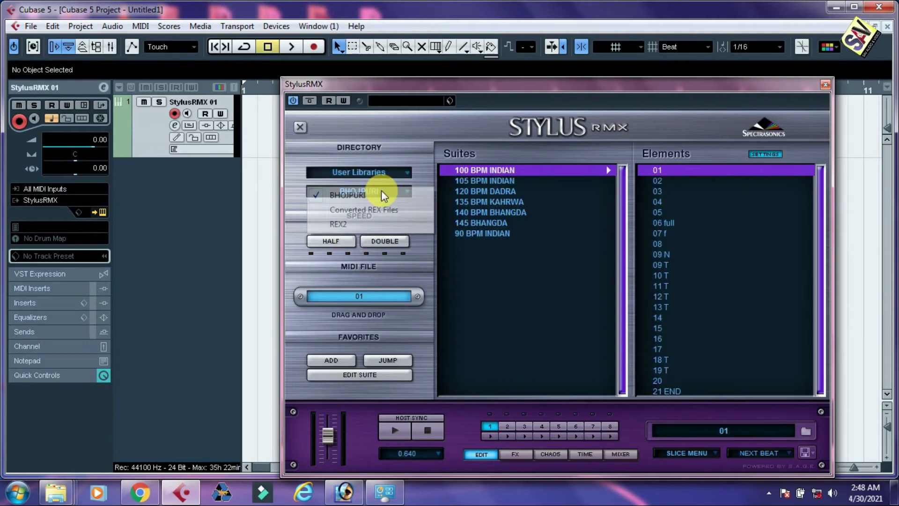
click(356, 209)
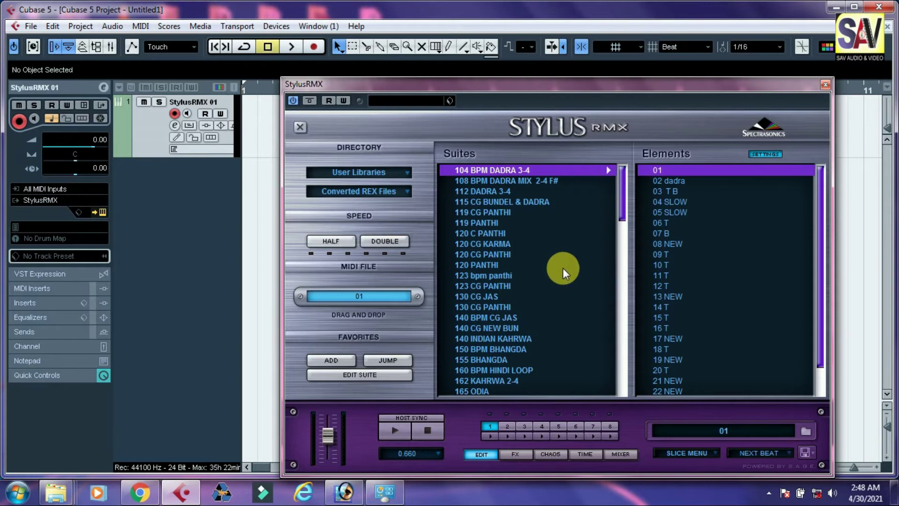
Step: Select the KARMA 94 BPM suite and load its element 01
drag(621, 199, 591, 383)
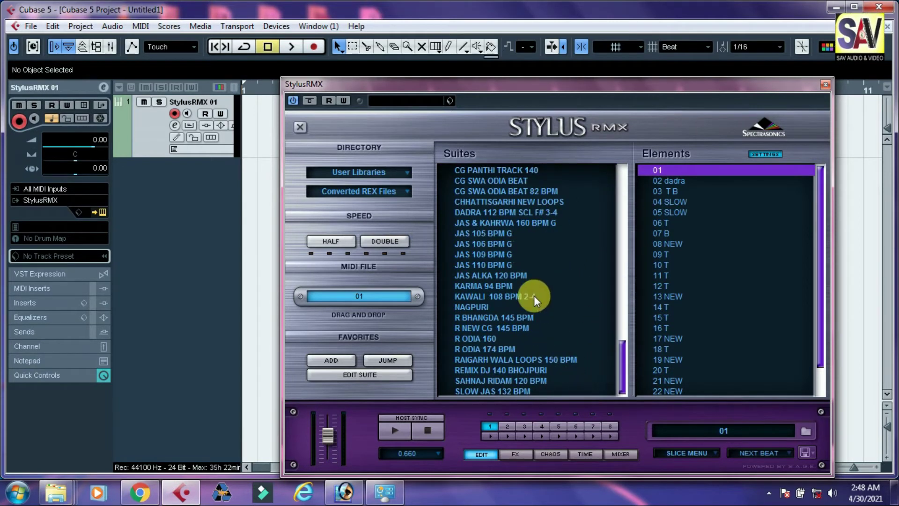
click(490, 287)
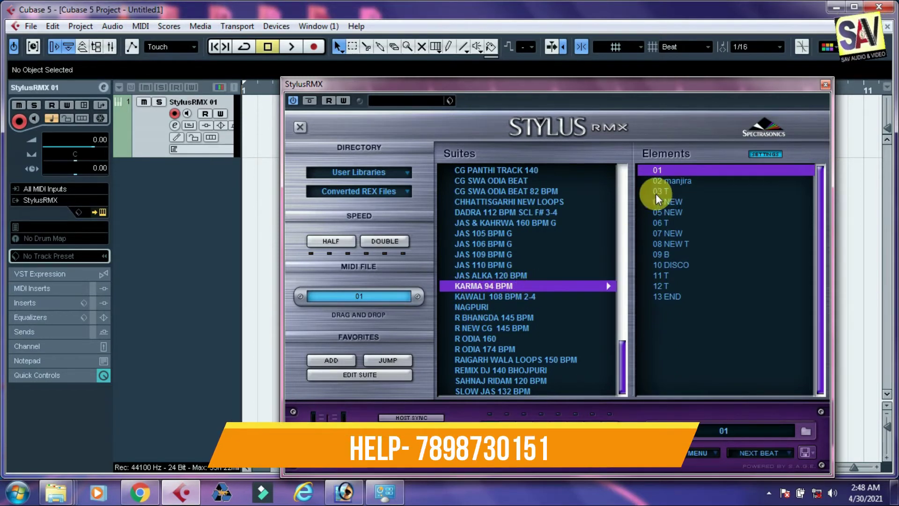
click(664, 170)
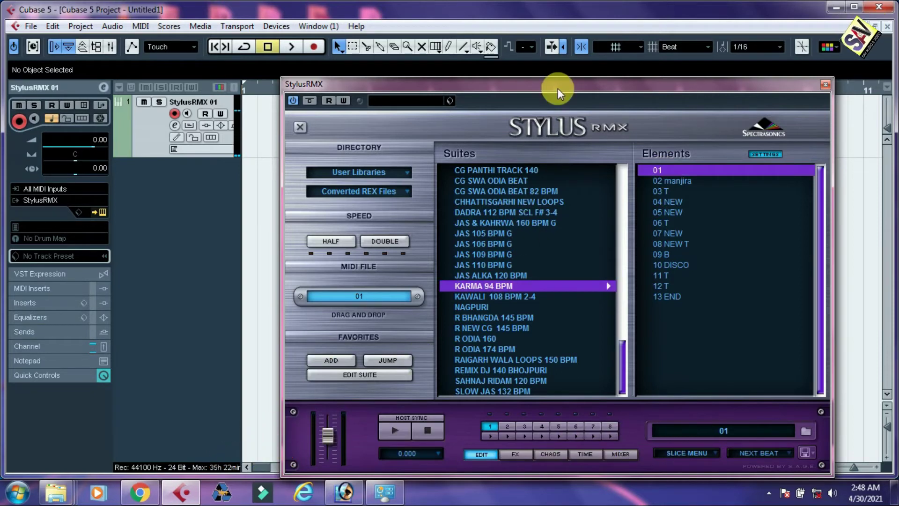
Step: Move the StylusRMX window aside, bring the transport panel forward and set the project to a fixed tempo of 94 BPM
drag(560, 85, 396, 74)
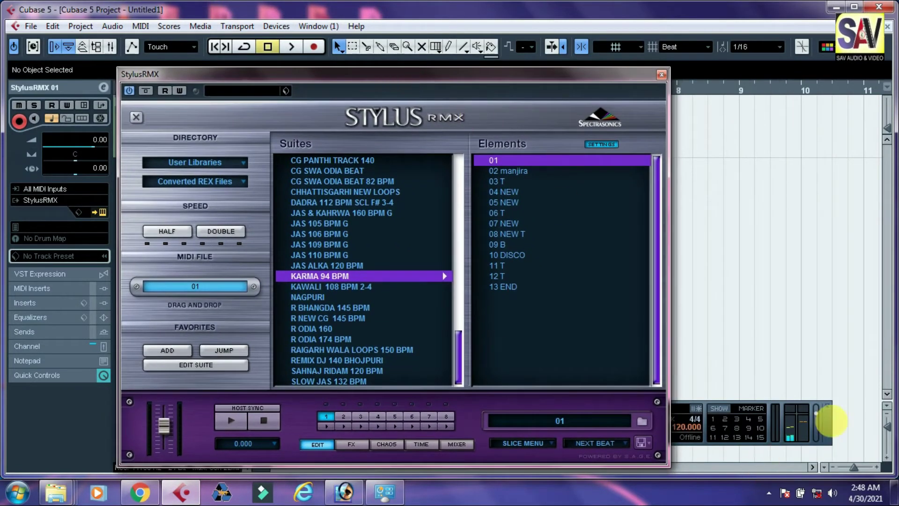
click(824, 423)
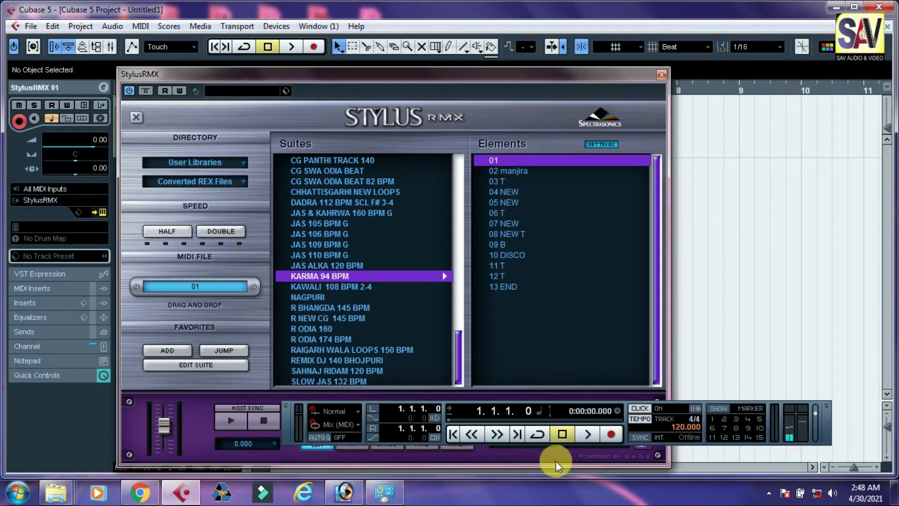
click(642, 406)
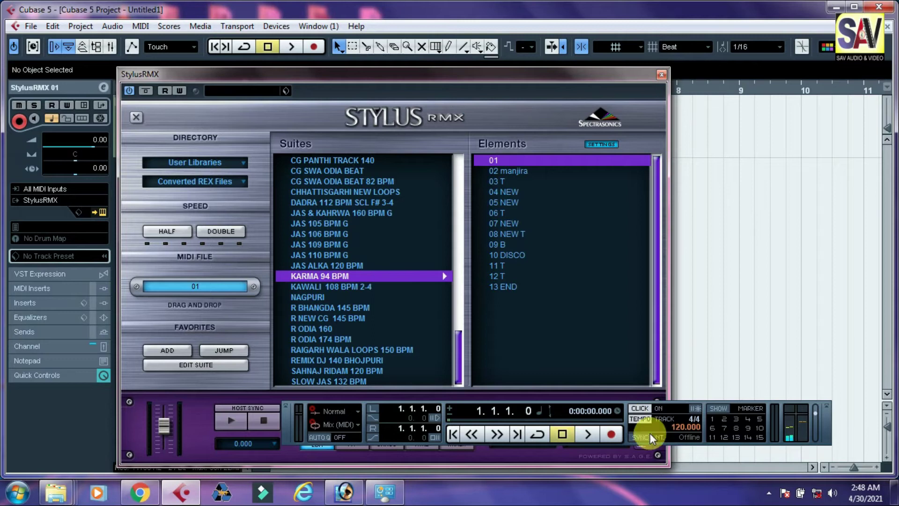
click(641, 419)
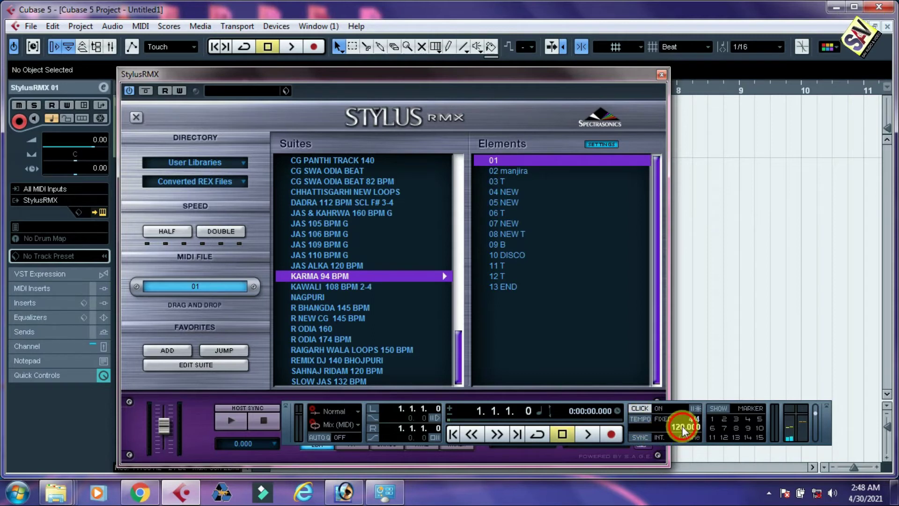
text(94)
key(Return)
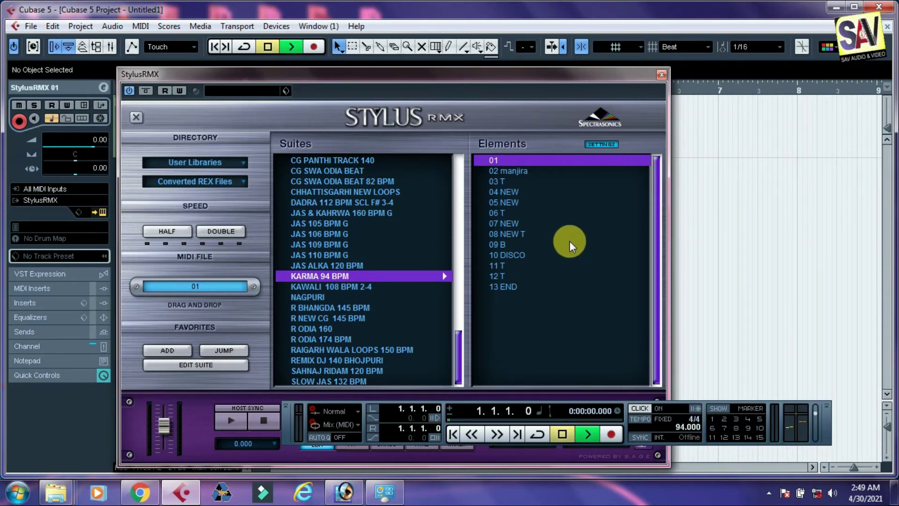
Step: Start project playback and audition the KARMA 94 BPM elements 01, 02 manjira, 03 T and 04 NEW
key(space)
drag(507, 73, 366, 66)
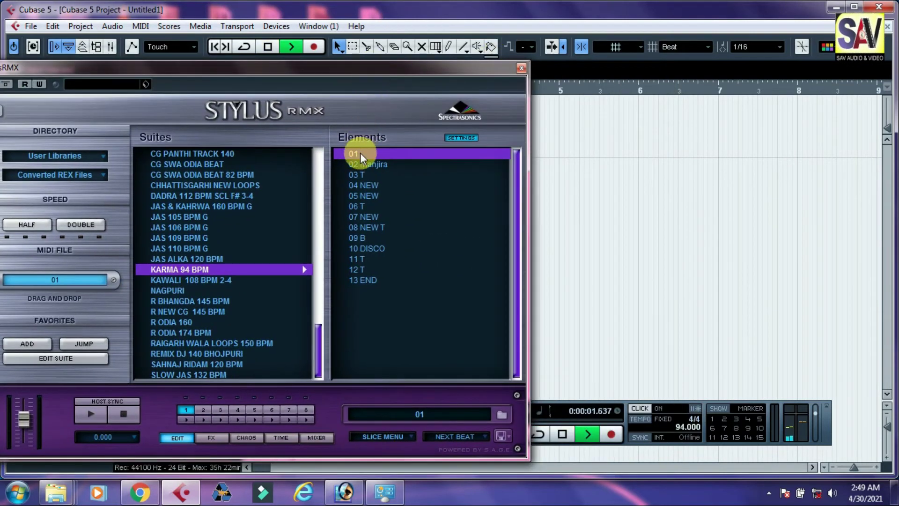
click(360, 154)
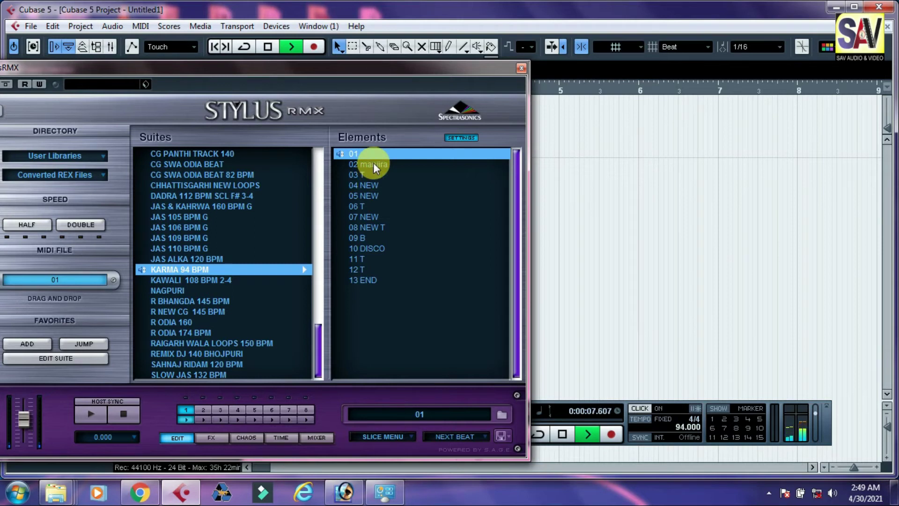
click(372, 164)
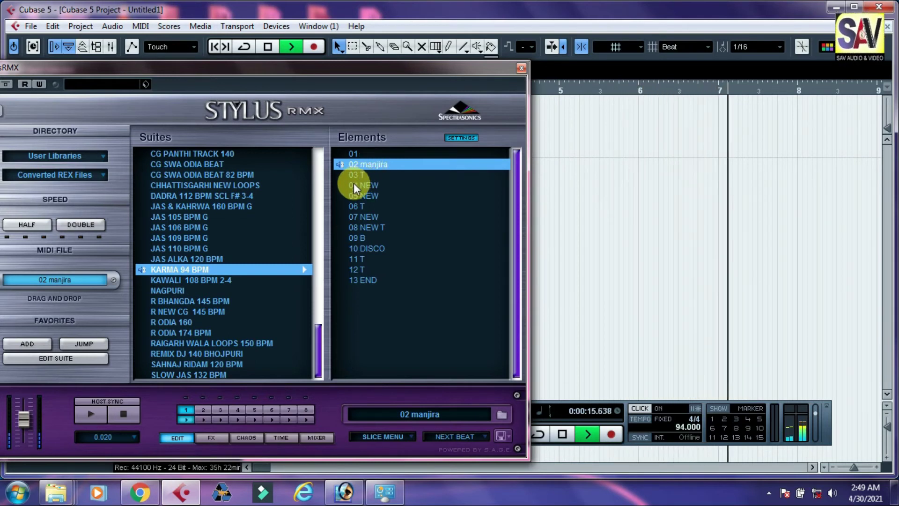
click(358, 176)
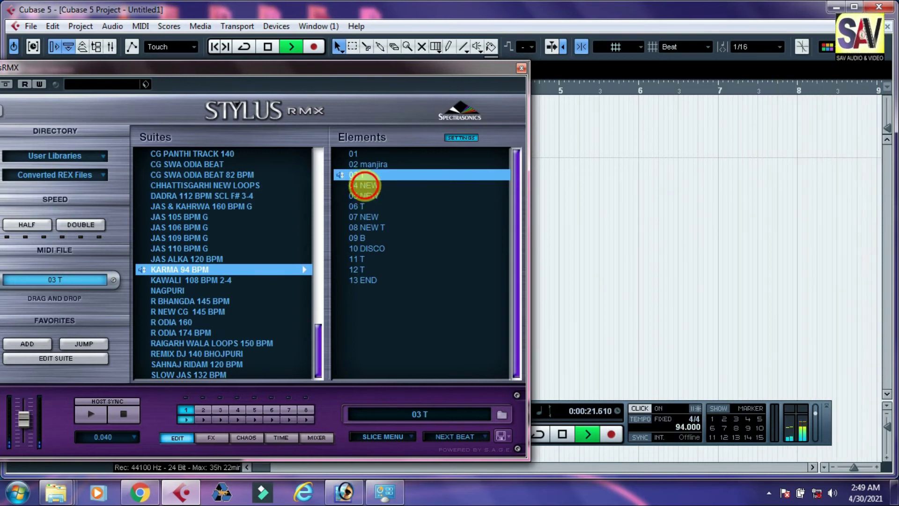
click(364, 186)
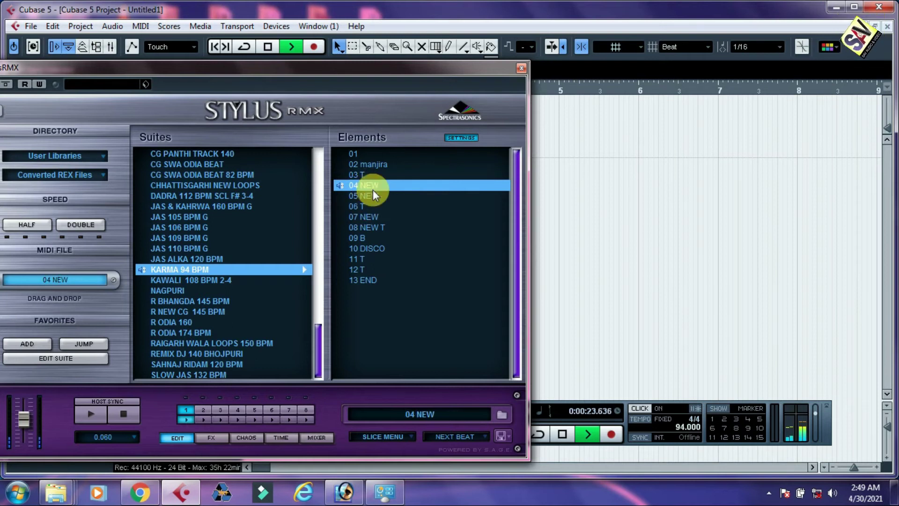
Step: Audition the remaining KARMA 94 BPM elements in order, from 05 NEW through 13 END, and stop playback
drag(373, 70, 667, 115)
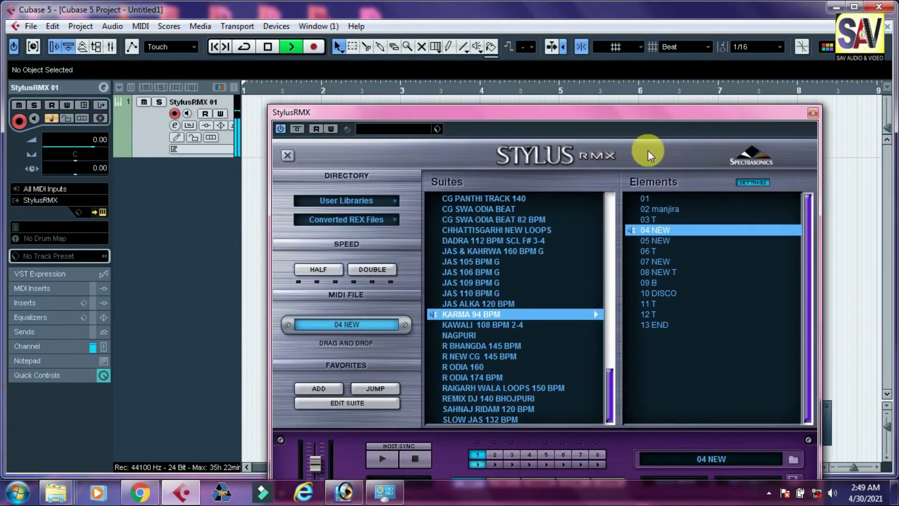
click(658, 243)
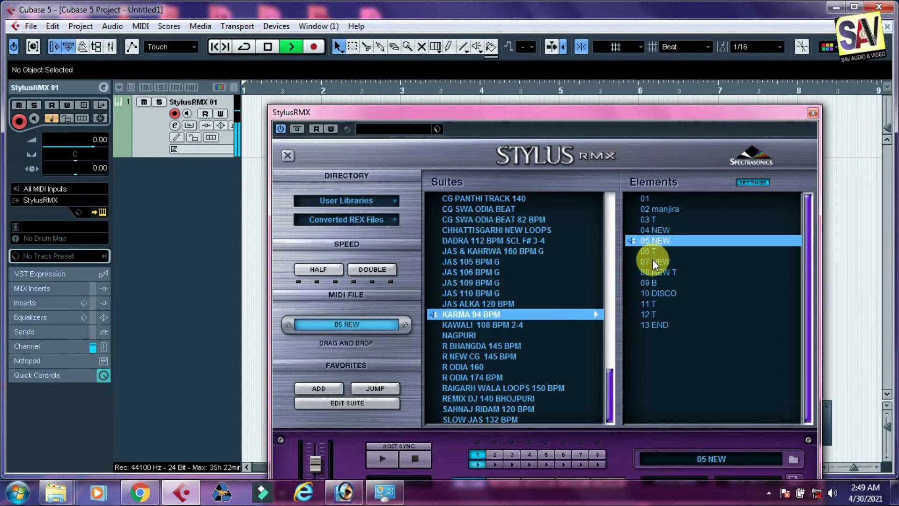
click(649, 252)
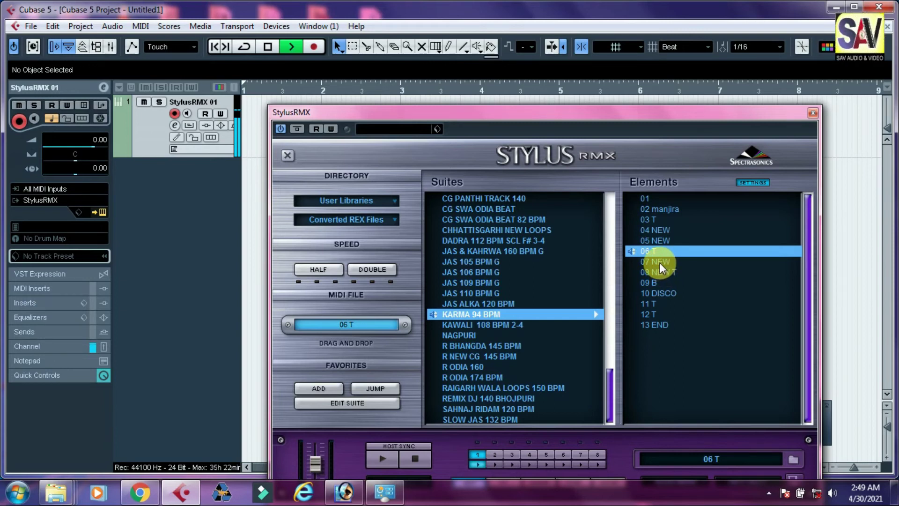
click(659, 261)
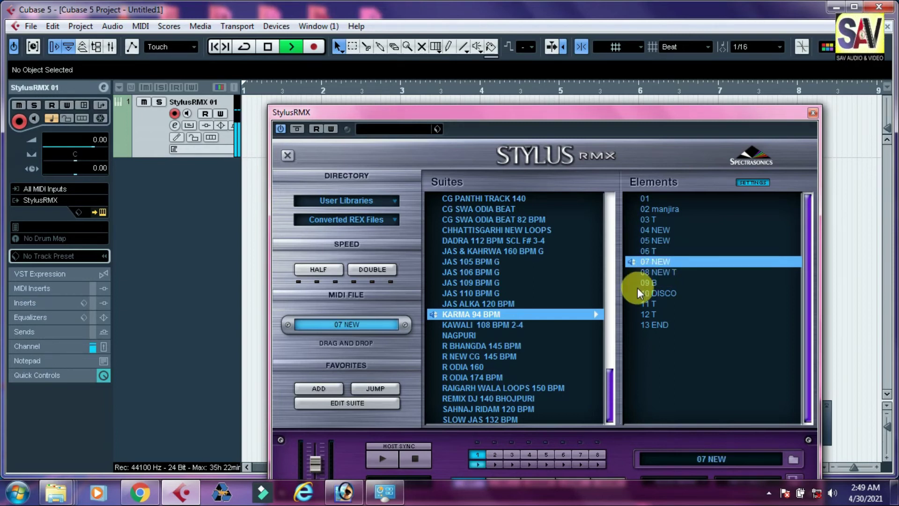
click(662, 274)
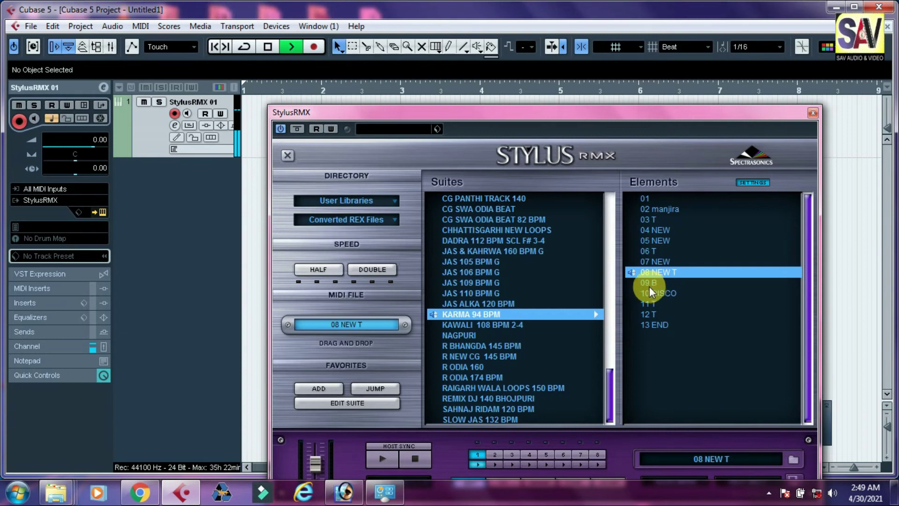
click(649, 282)
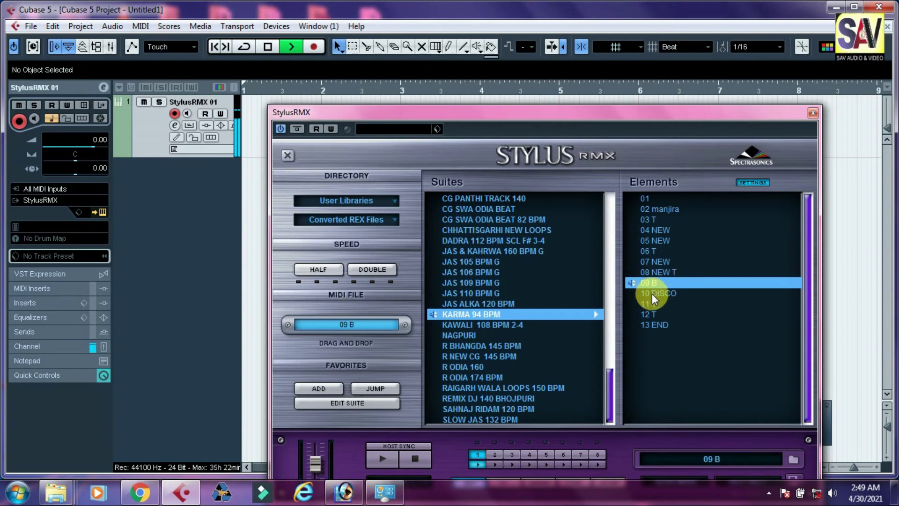
click(656, 293)
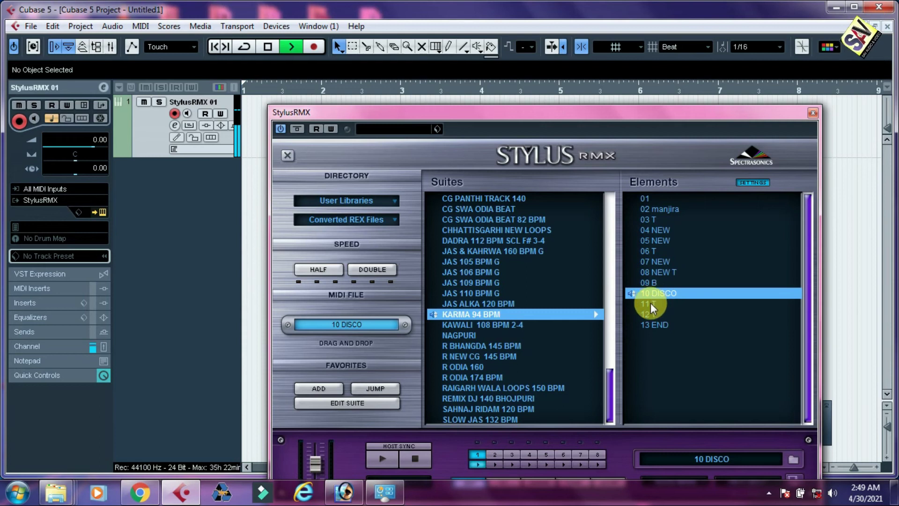
click(650, 305)
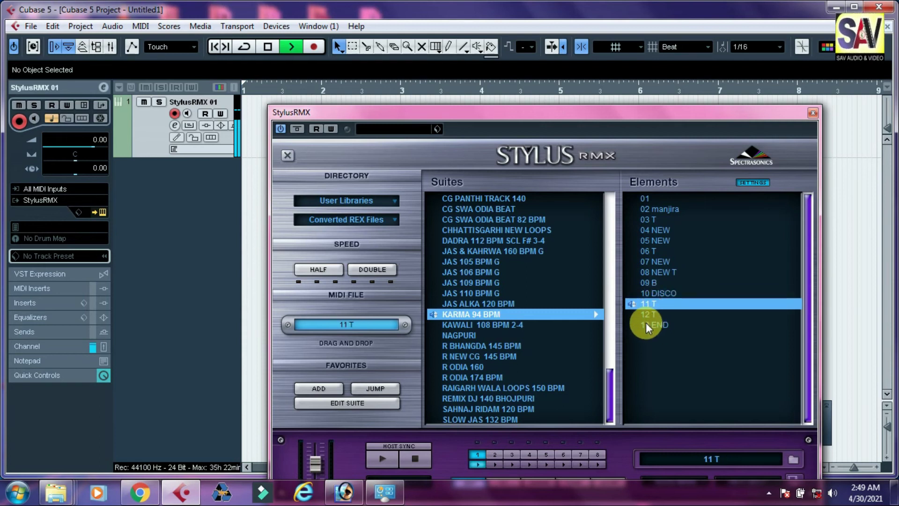
click(648, 316)
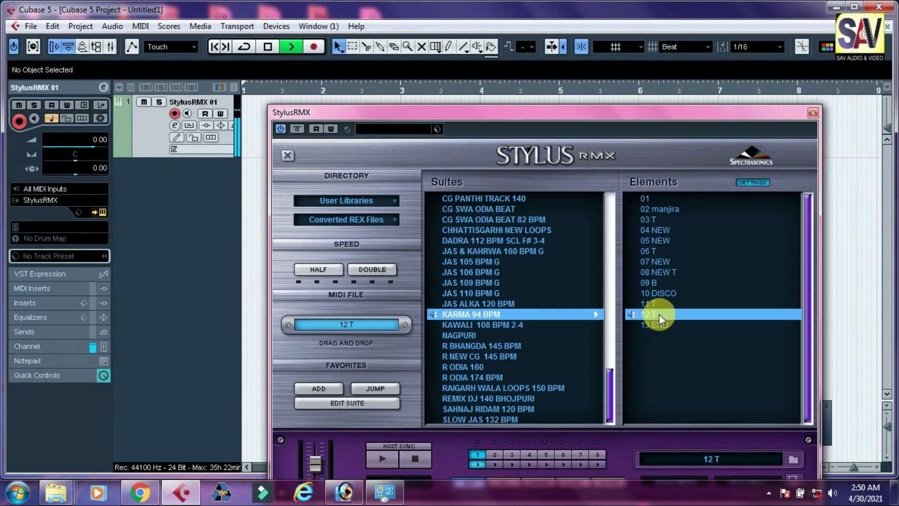
click(653, 323)
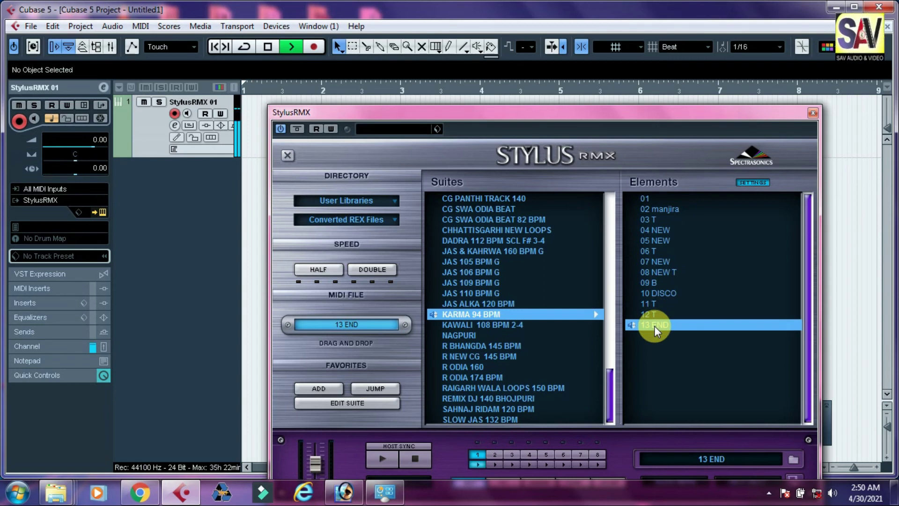
key(space)
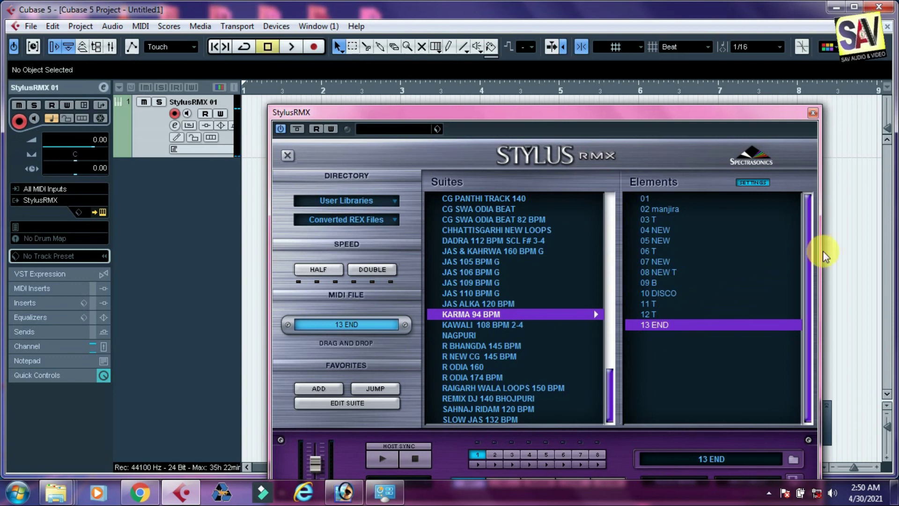